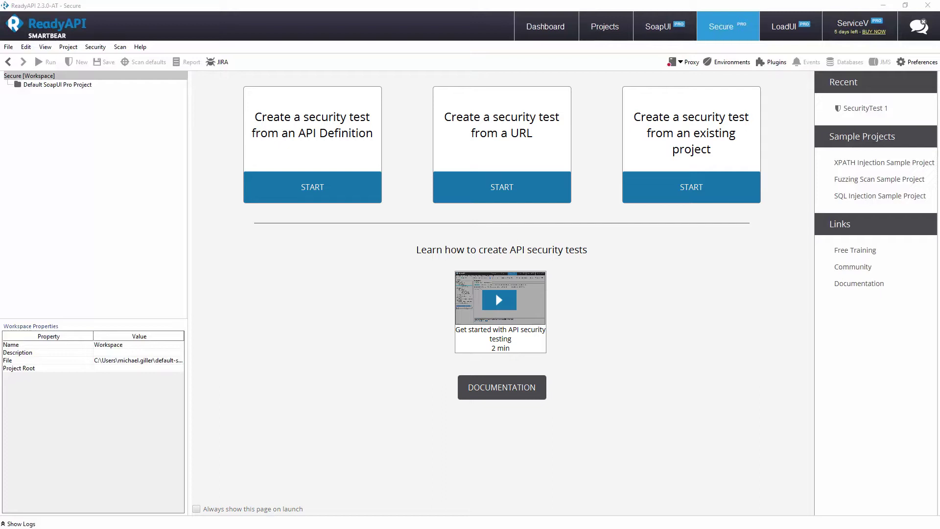
Select the Default SoapUI Pro Project in the Secure workspace tree to show its overview.
click(66, 85)
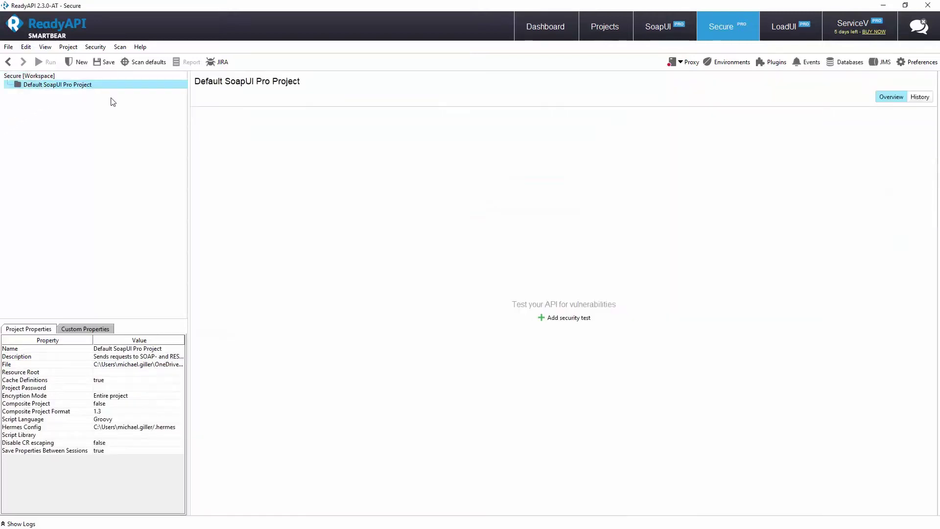
Start a new security test and look over the single-request and URL-based target options.
click(566, 318)
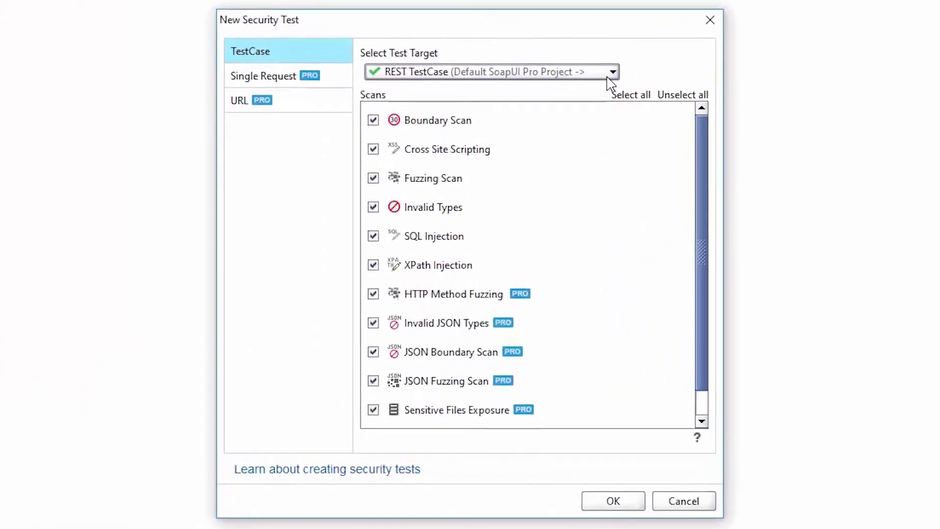
click(552, 154)
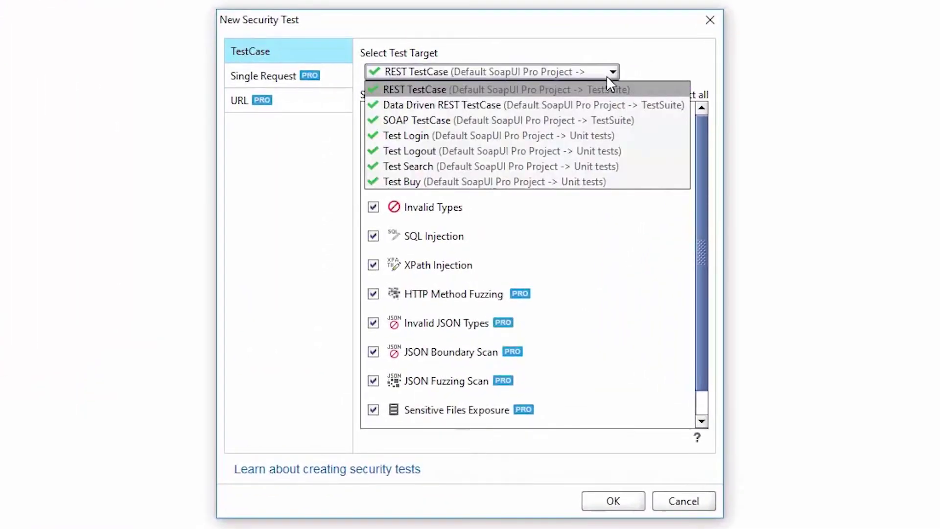
click(311, 82)
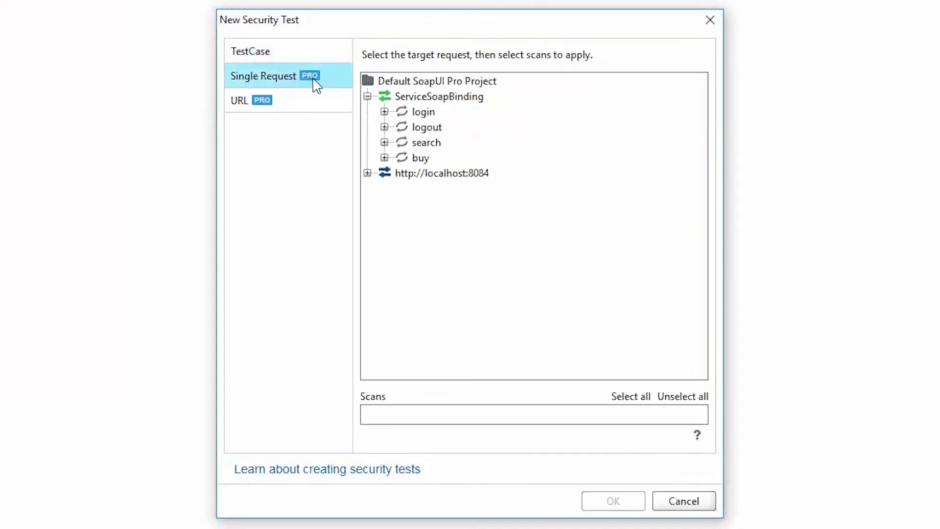
click(386, 112)
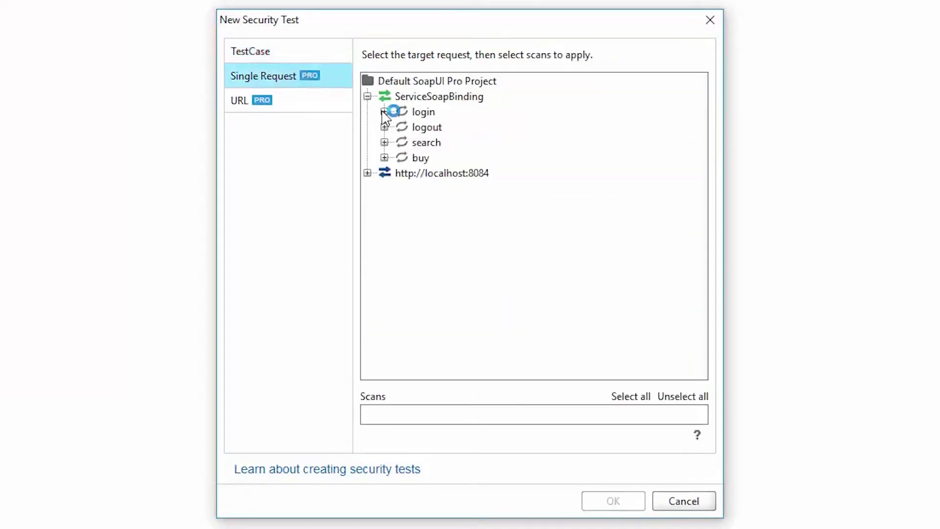
click(334, 100)
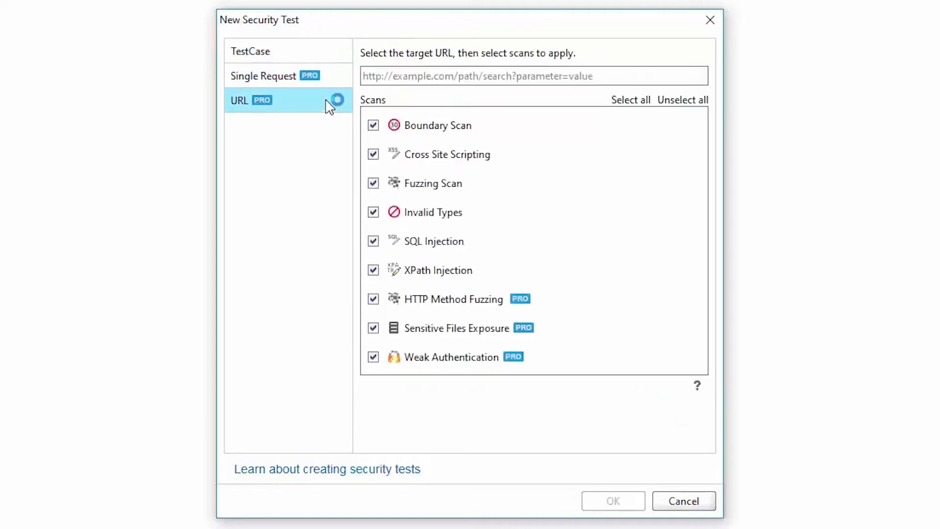
Target the existing Test Login test case and clear every scan.
click(324, 53)
click(393, 74)
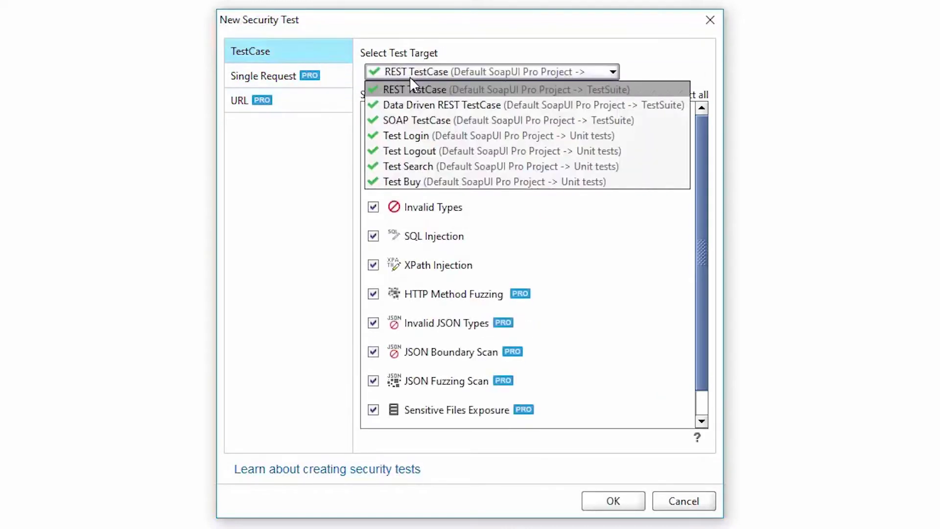
click(441, 133)
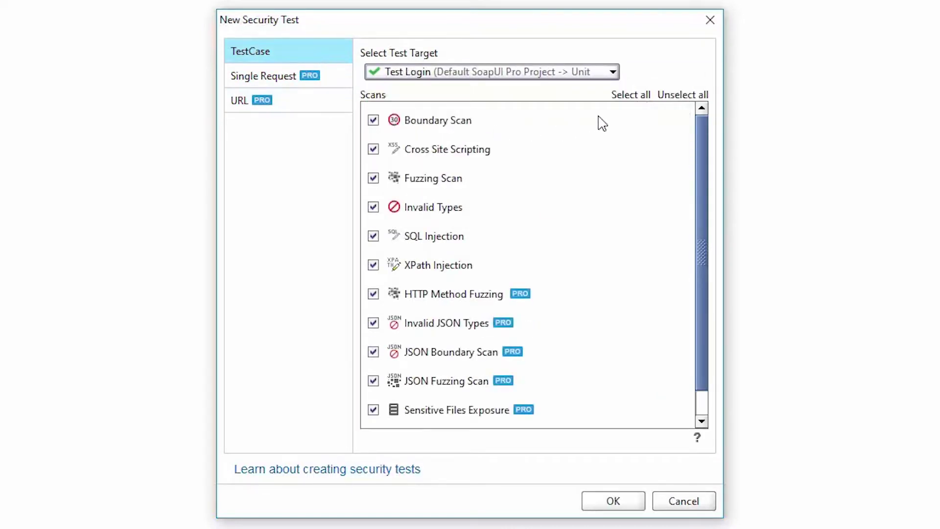
click(684, 95)
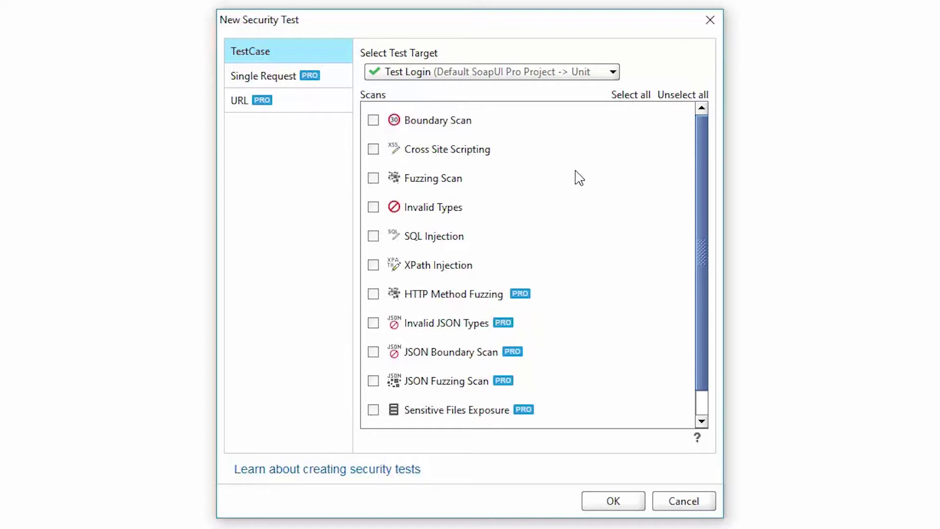
Select only the SQL Injection and Fuzzing scans and confirm to create SecurityTest 1.
click(437, 237)
click(455, 185)
click(613, 501)
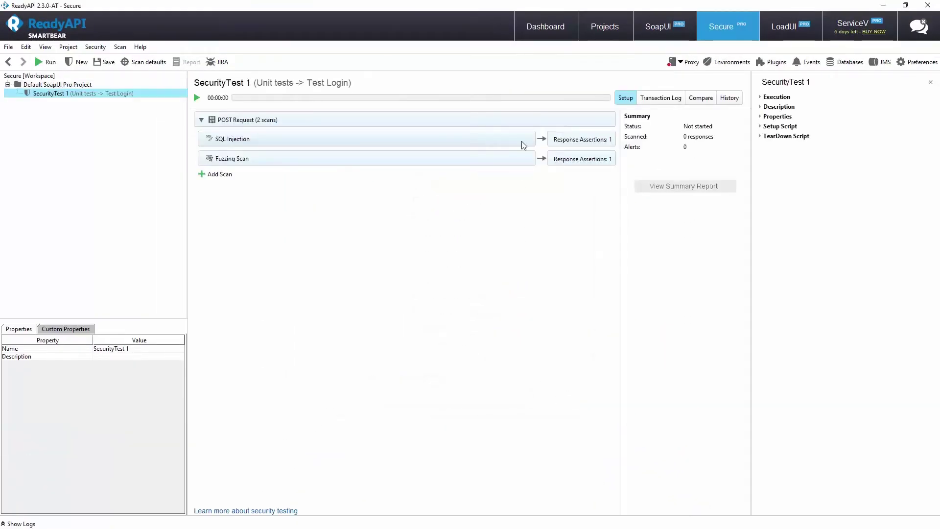
Expand the Fuzzing Scan's Configuration and Strategy settings and select the password parameter.
click(520, 161)
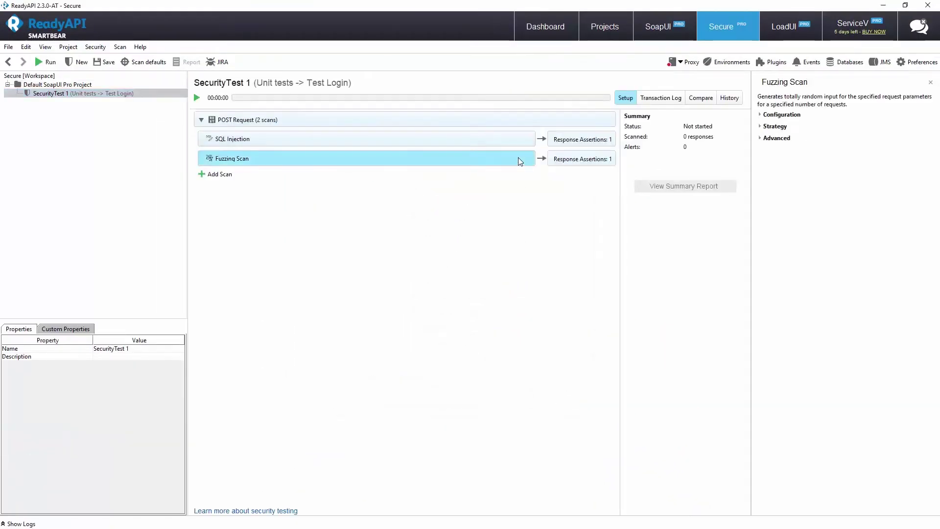
click(767, 118)
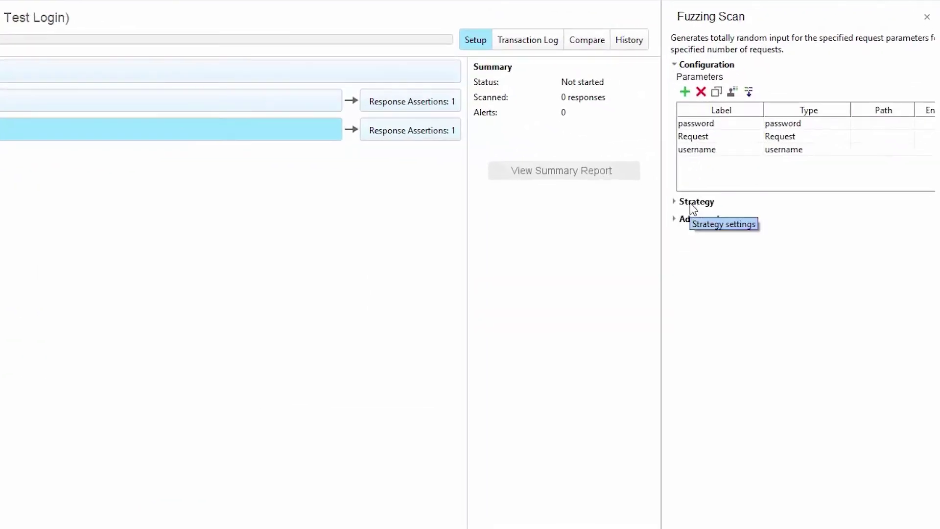
click(690, 204)
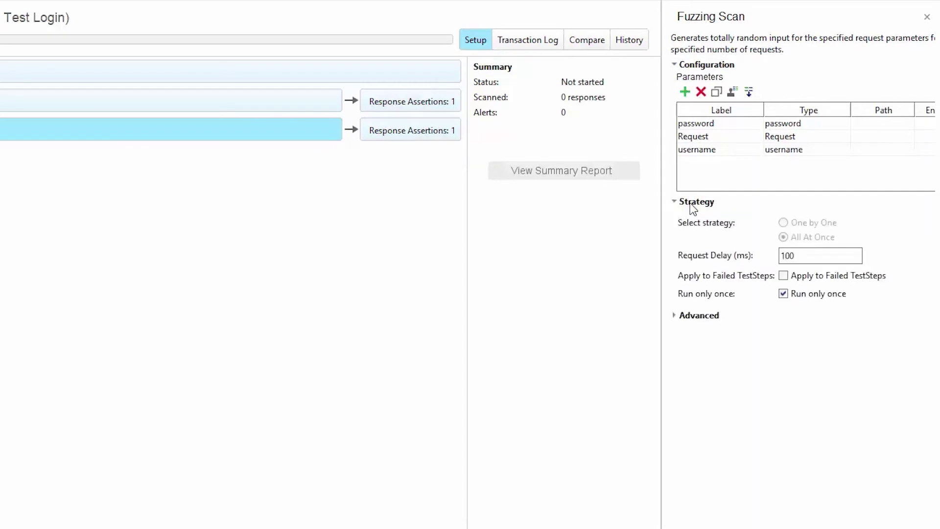
click(804, 123)
click(819, 255)
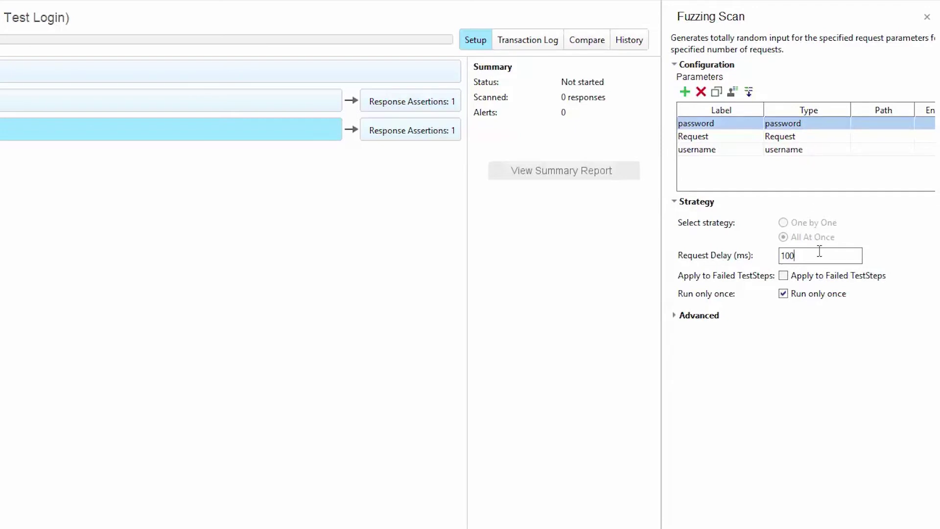
Lower the Fuzzing Scan's Number of Requests from 100 to 10 under Advanced.
click(707, 319)
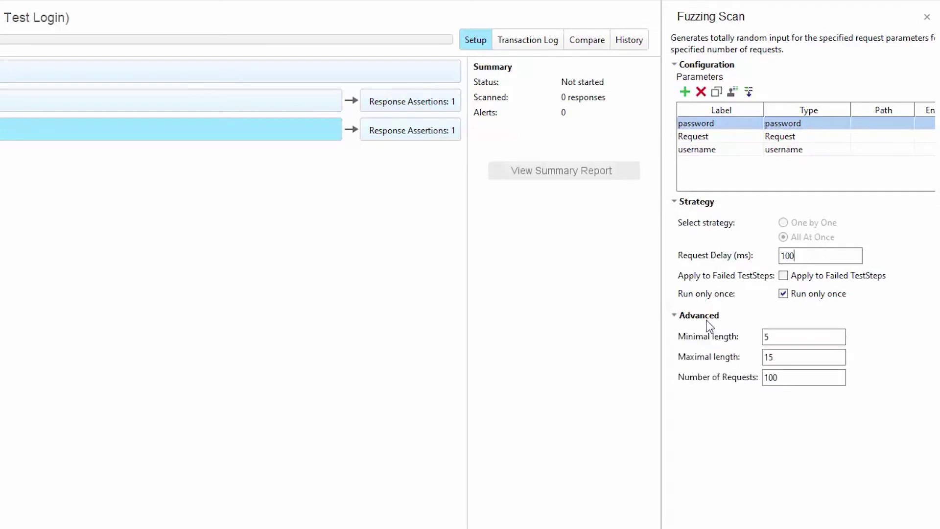
click(807, 377)
key(BackSpace)
key(BackSpace)
text(0)
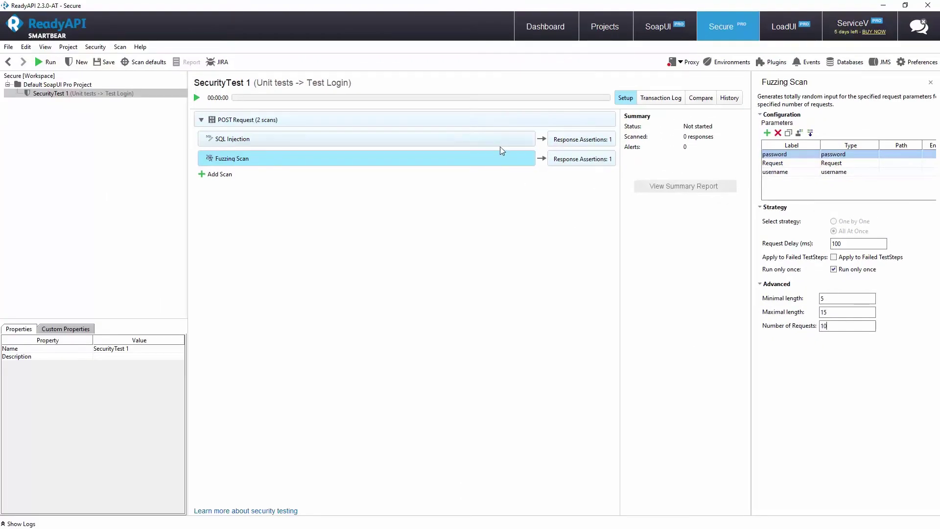
click(500, 141)
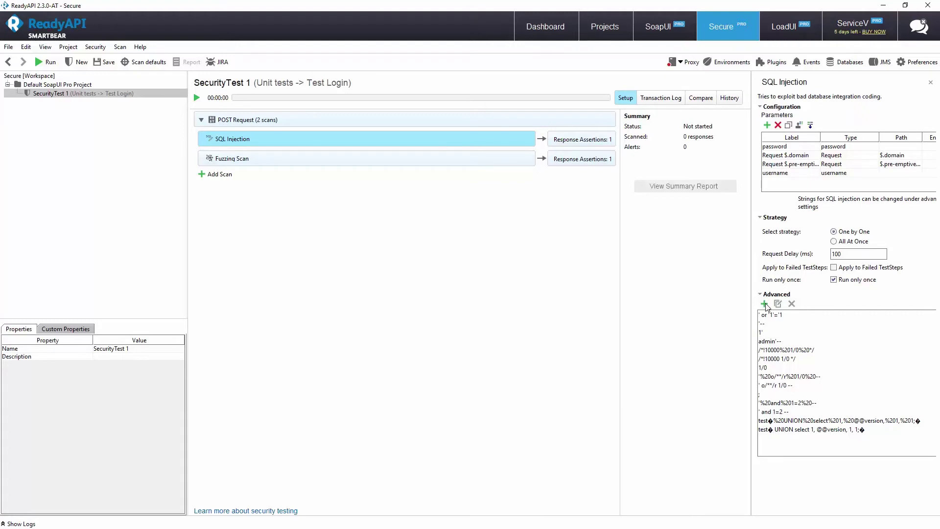
Import injection strings \1\' and \\1\\' into SQL Injection, then show its Response Assertions.
click(765, 303)
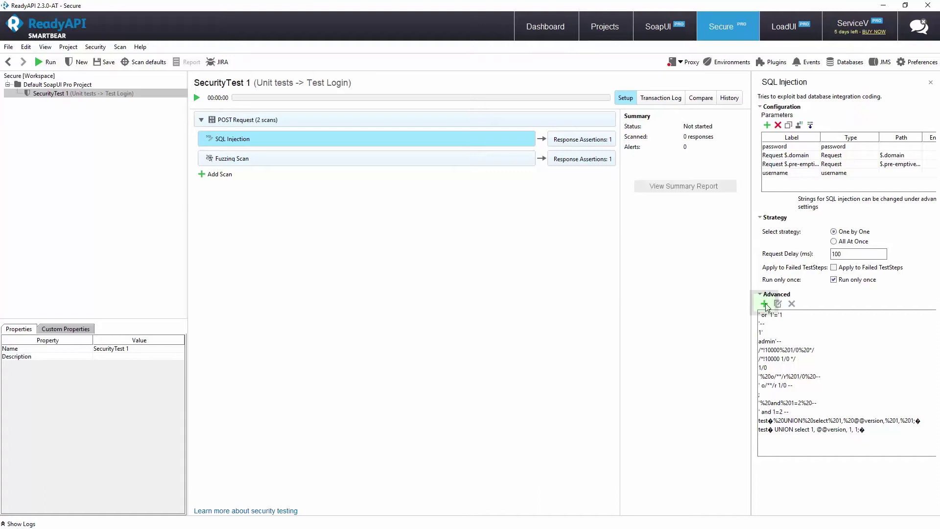
click(765, 304)
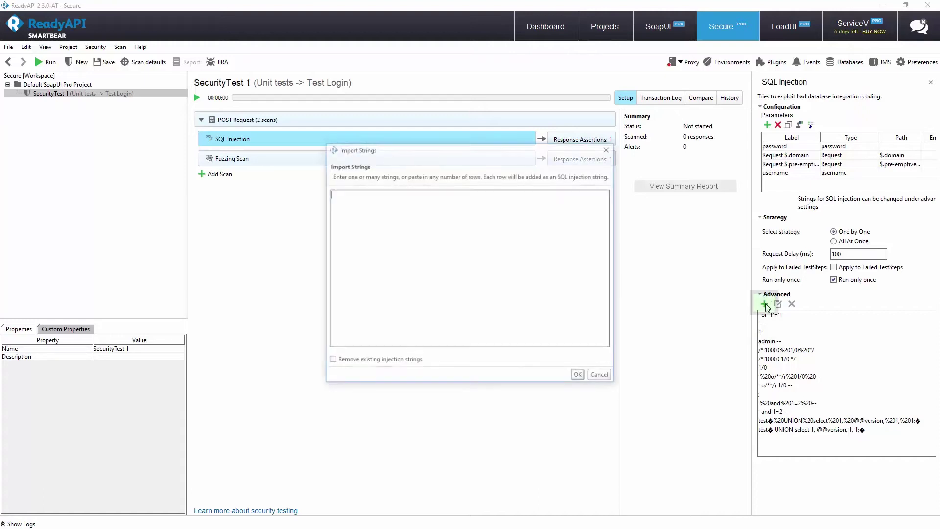
text(\1)
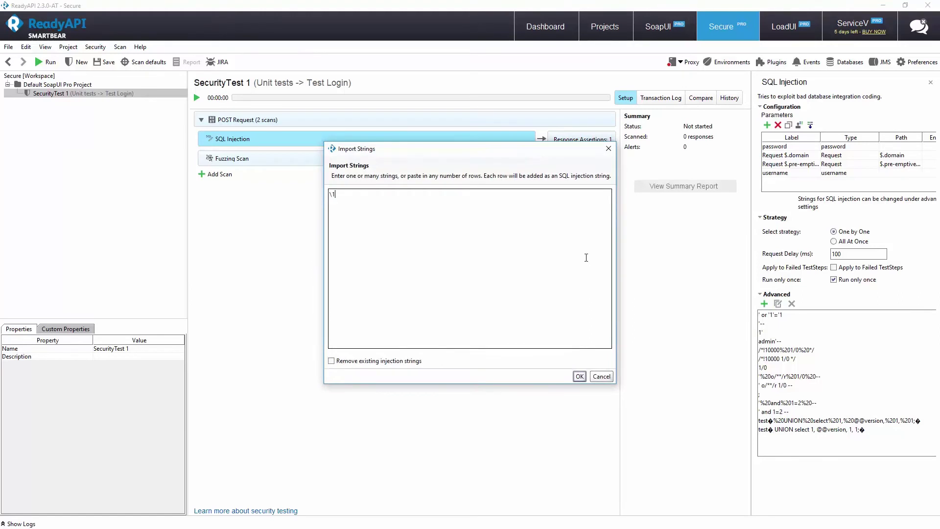
text(\)
text(')
key(Return)
text(\\1\\)
click(580, 376)
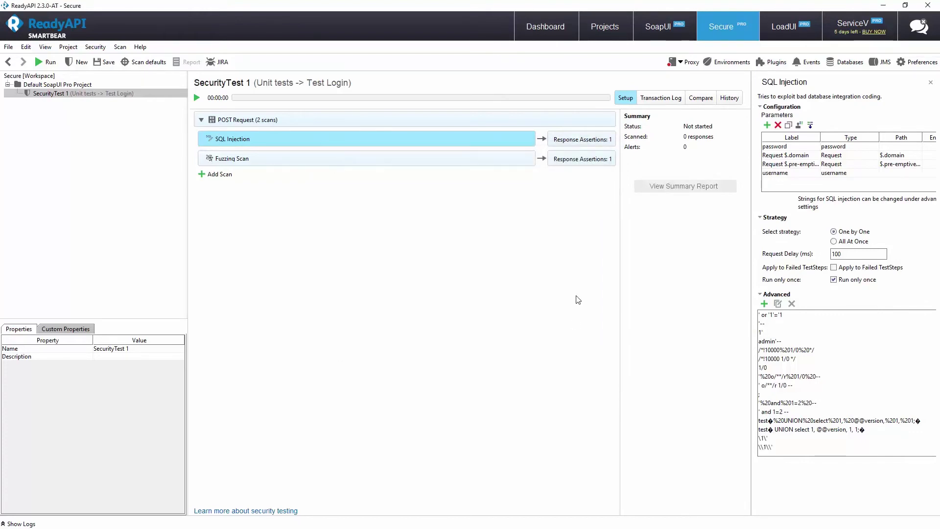
click(580, 140)
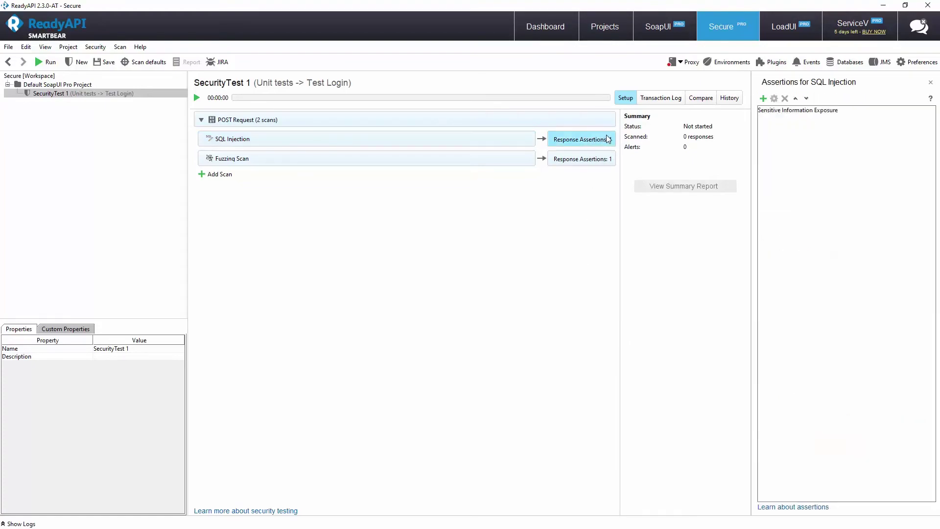
Browse the Property Content and SLA assertion types, then review and save Sensitive Information Exposure.
click(764, 99)
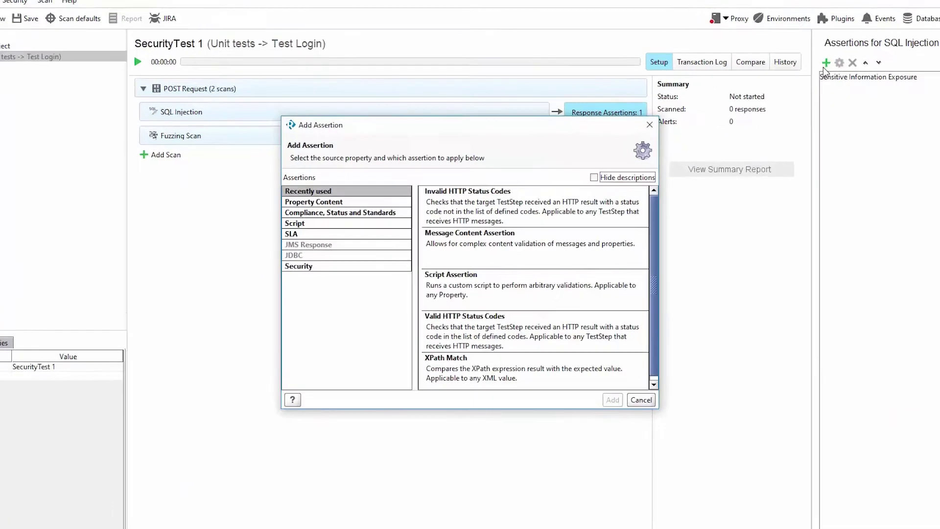
click(323, 144)
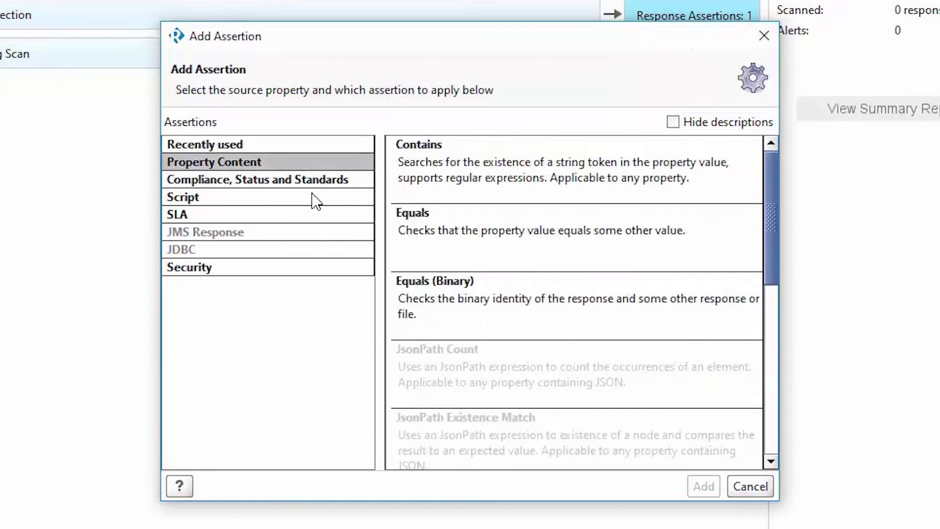
click(307, 216)
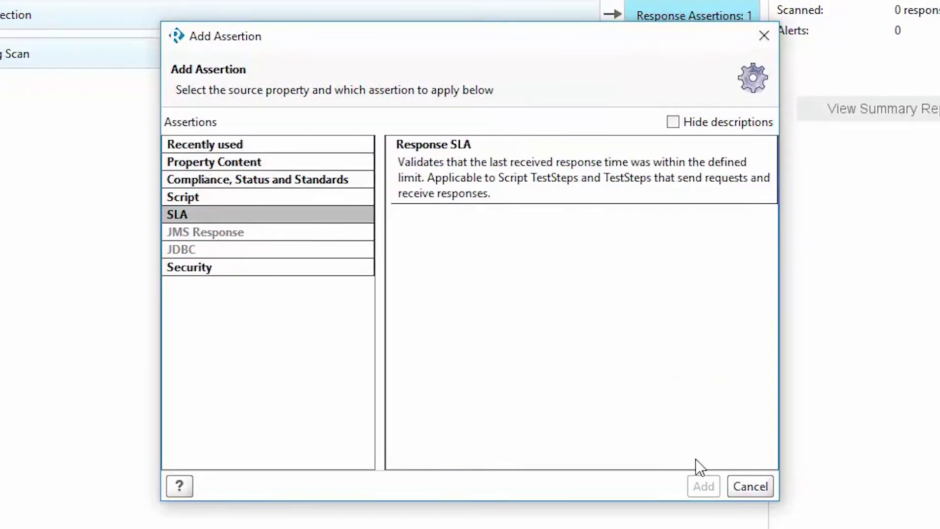
click(750, 487)
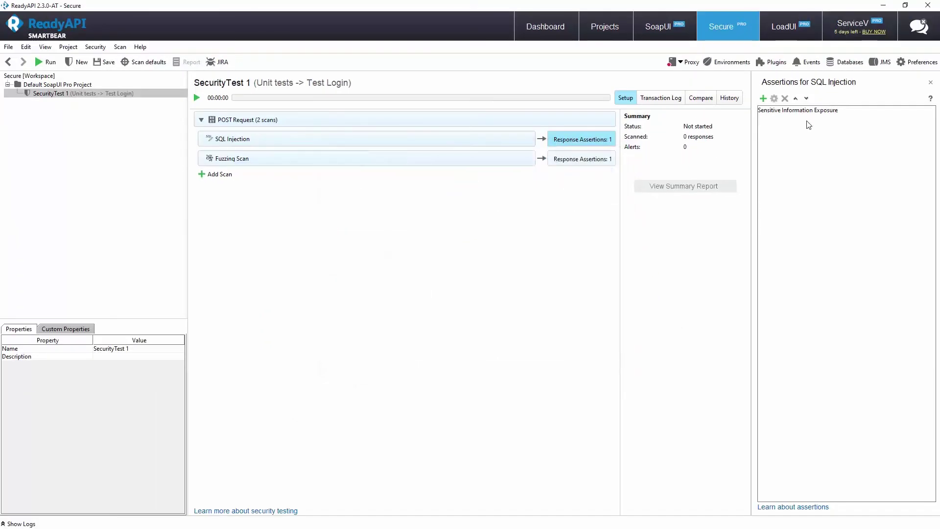
double_click(813, 112)
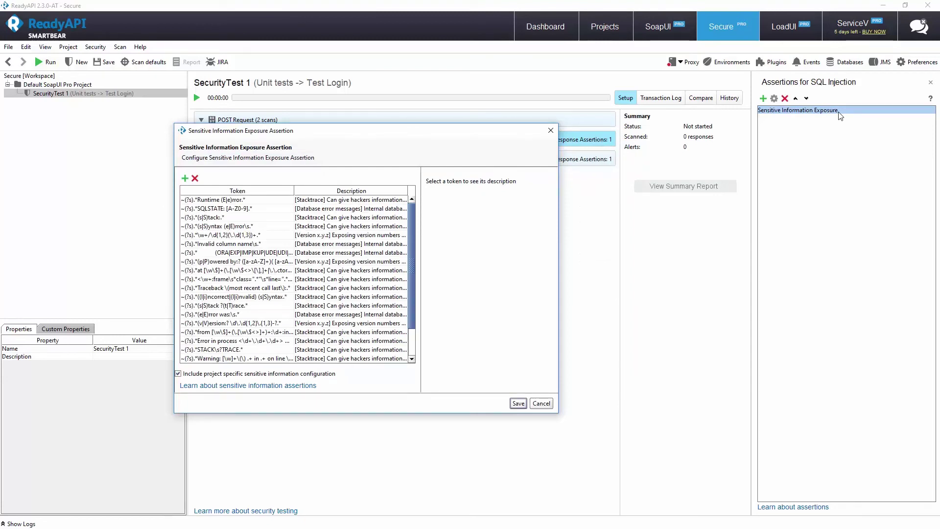
click(518, 403)
Run SecurityTest 1 (Fail, 74 responses, one alert) and open its full PDF issues report.
click(197, 98)
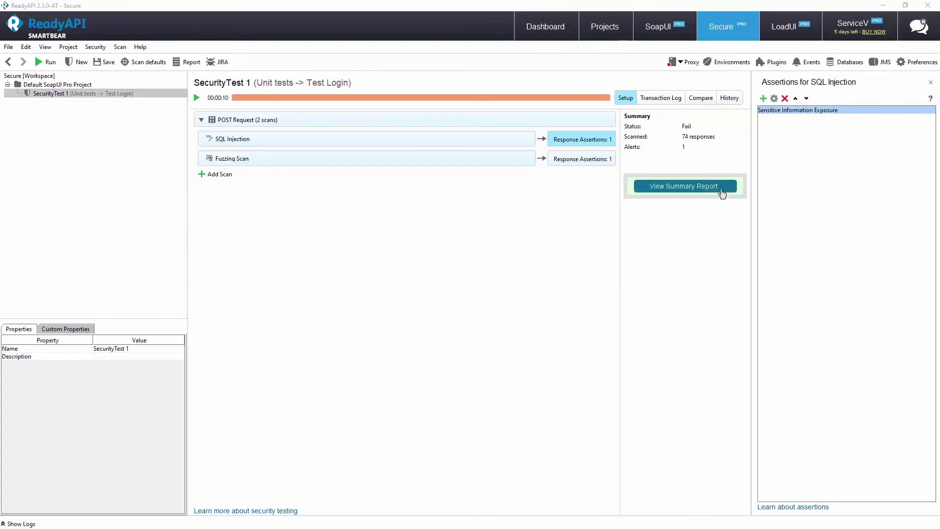
click(722, 192)
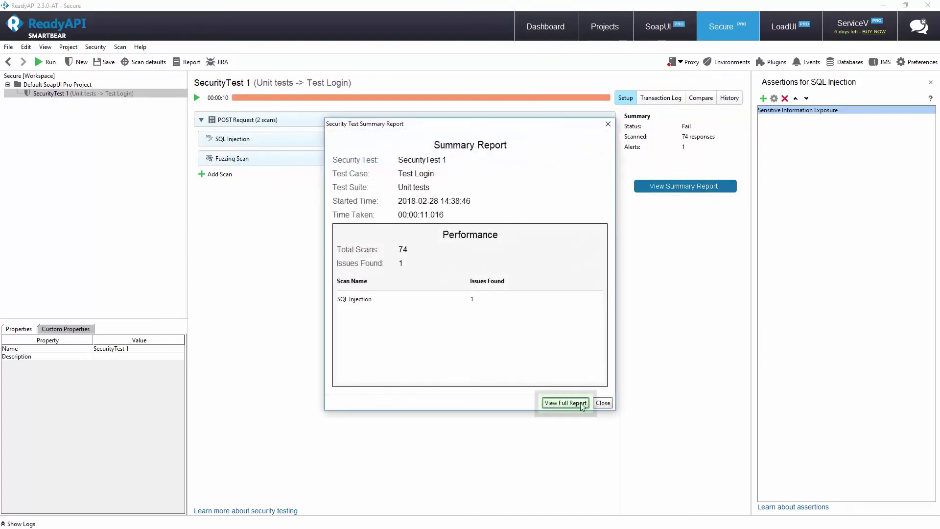
click(566, 403)
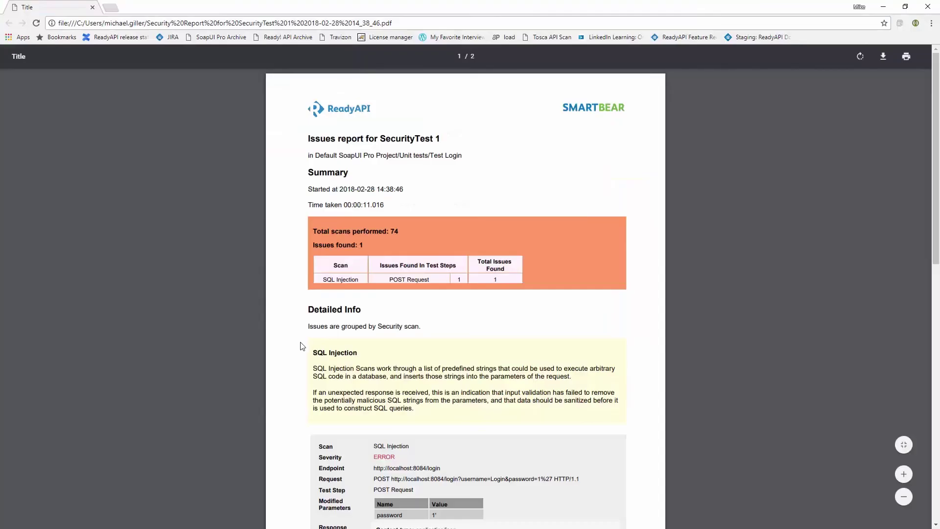
scroll(301, 346, down, 4)
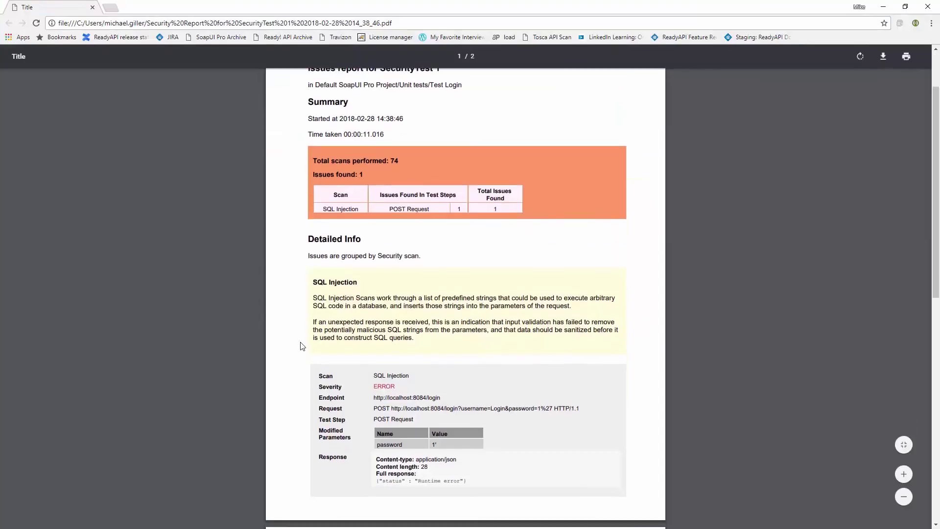
scroll(301, 346, down, 4)
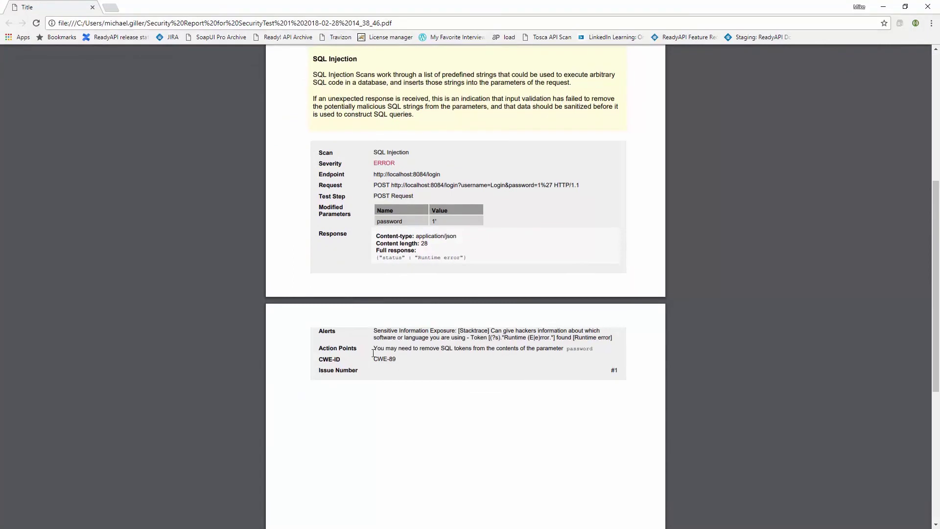